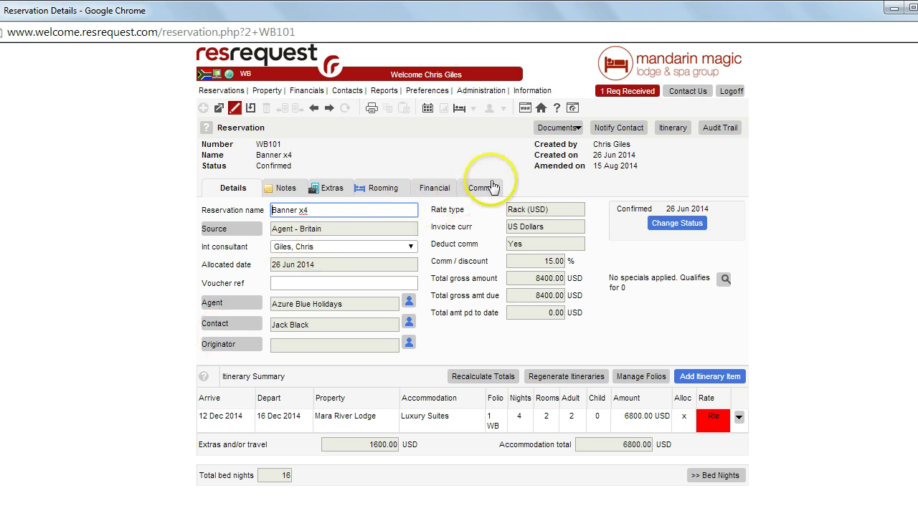
# Open the Reservation Summary document for WB101 Banner x4 from Documents
pyautogui.click(555, 129)
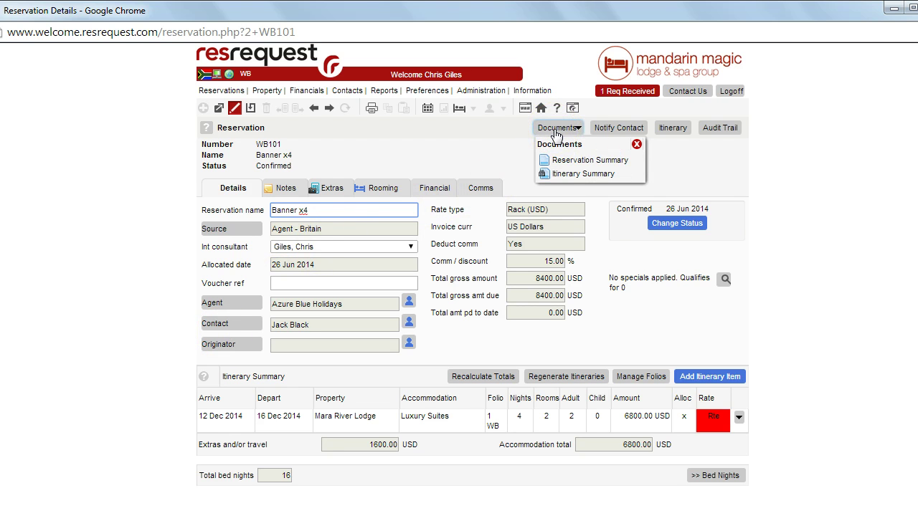
pyautogui.click(565, 164)
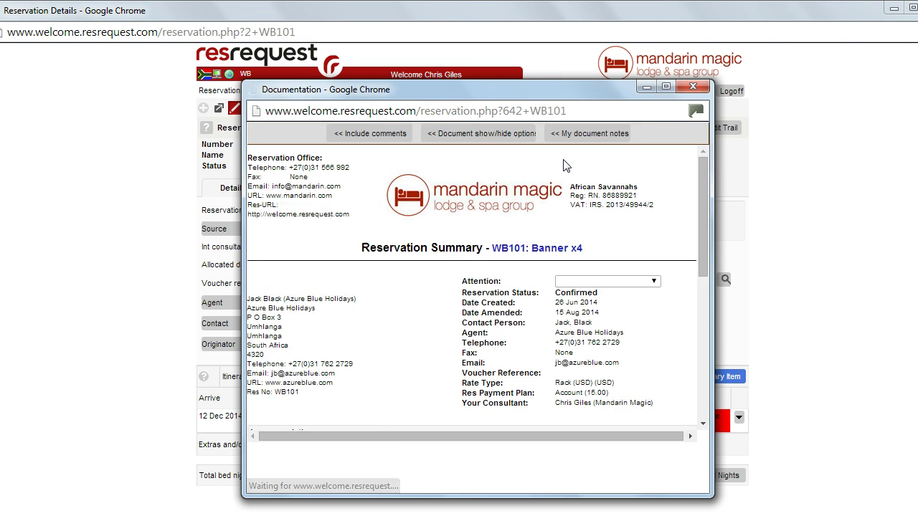
pyautogui.click(547, 172)
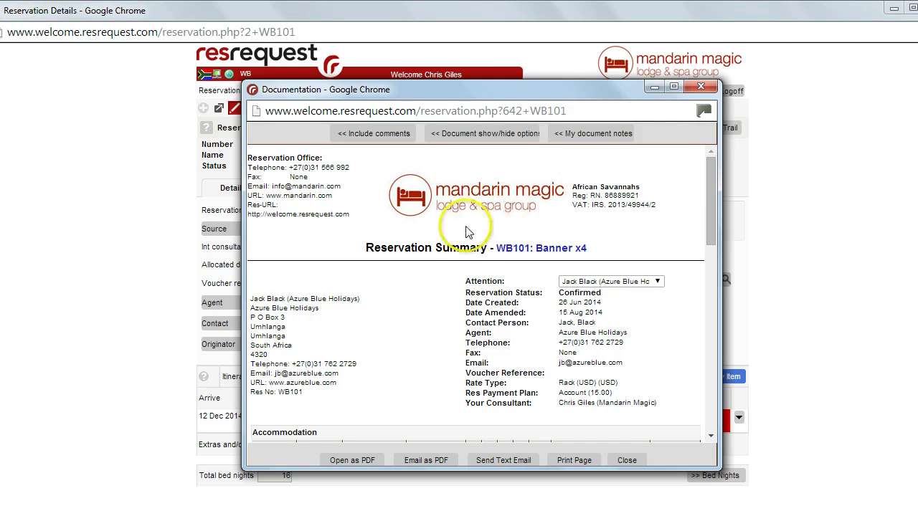
# Include a comments box on the summary and select its closing-message text
pyautogui.click(368, 136)
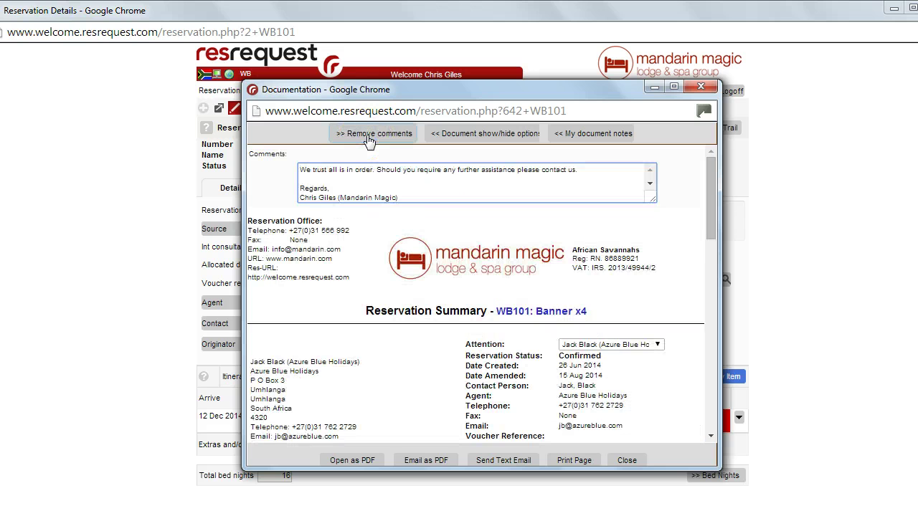
pyautogui.click(349, 176)
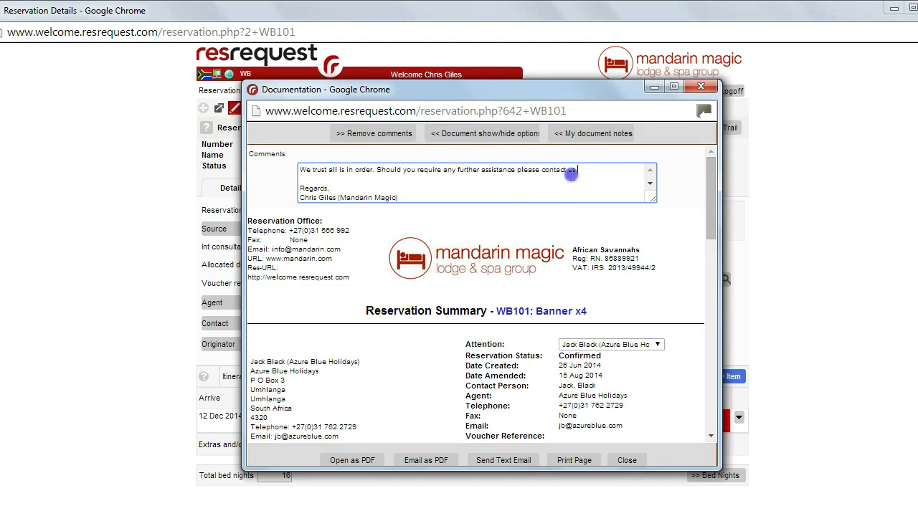
pyautogui.doubleClick(590, 171)
pyautogui.tripleClick(318, 172)
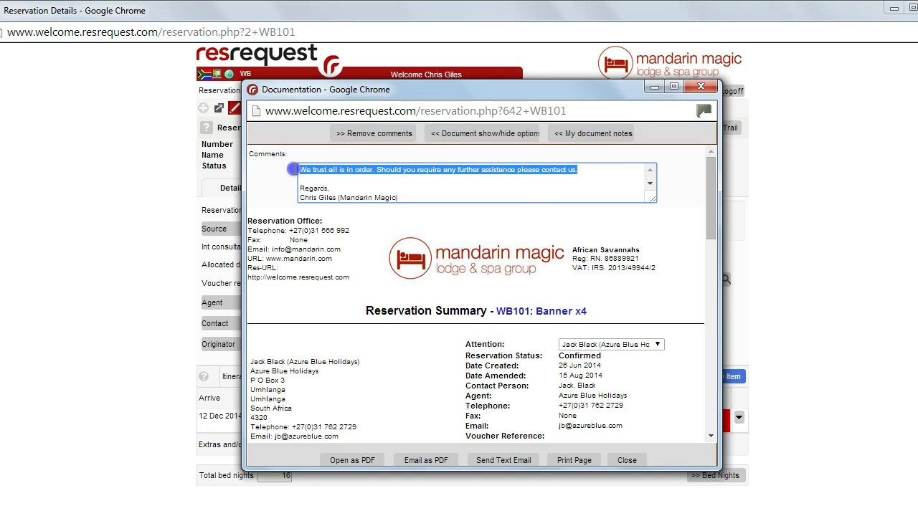
pyautogui.click(333, 183)
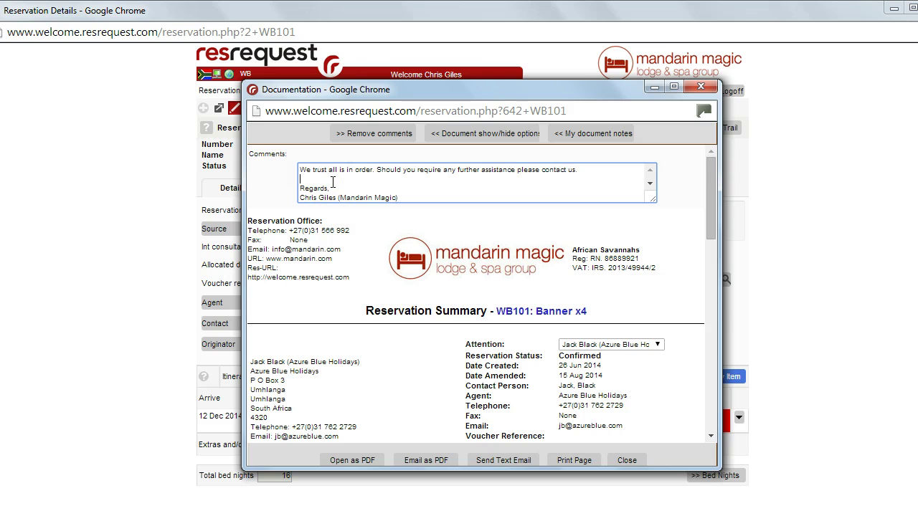
pyautogui.click(374, 135)
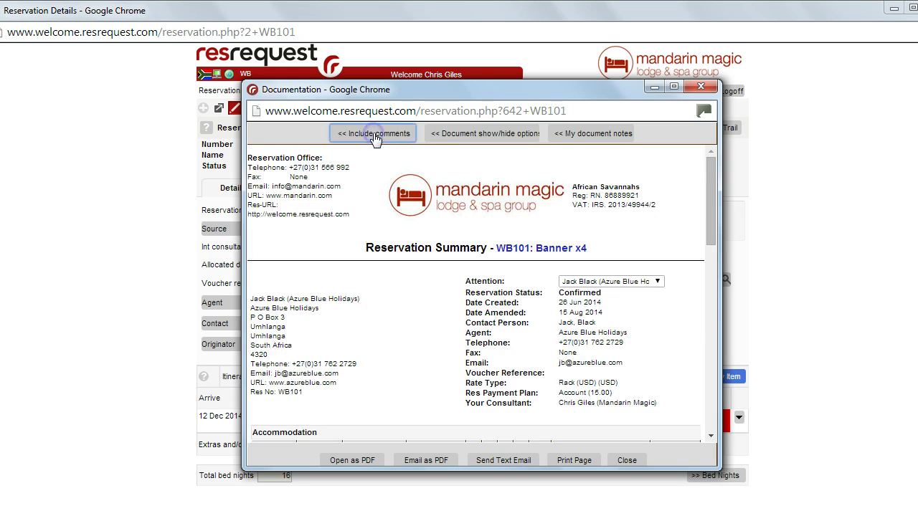
pyautogui.click(482, 135)
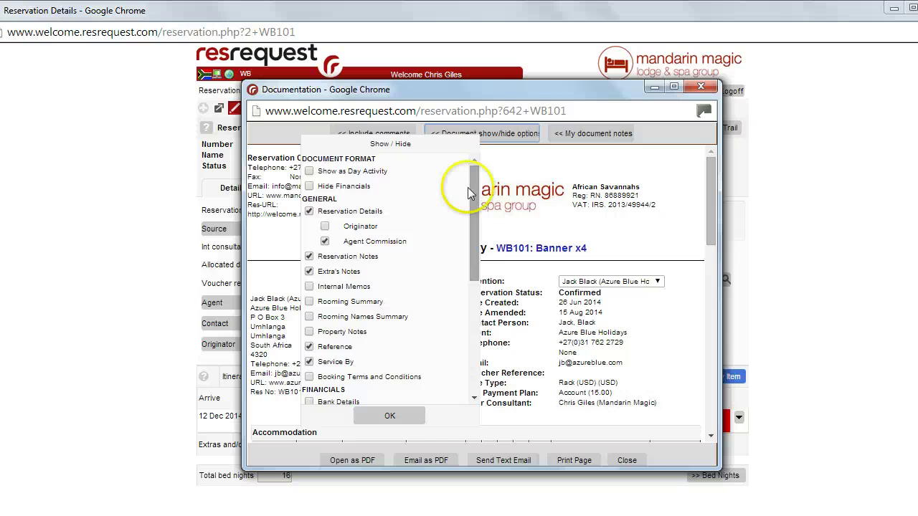
pyautogui.click(309, 172)
pyautogui.click(309, 186)
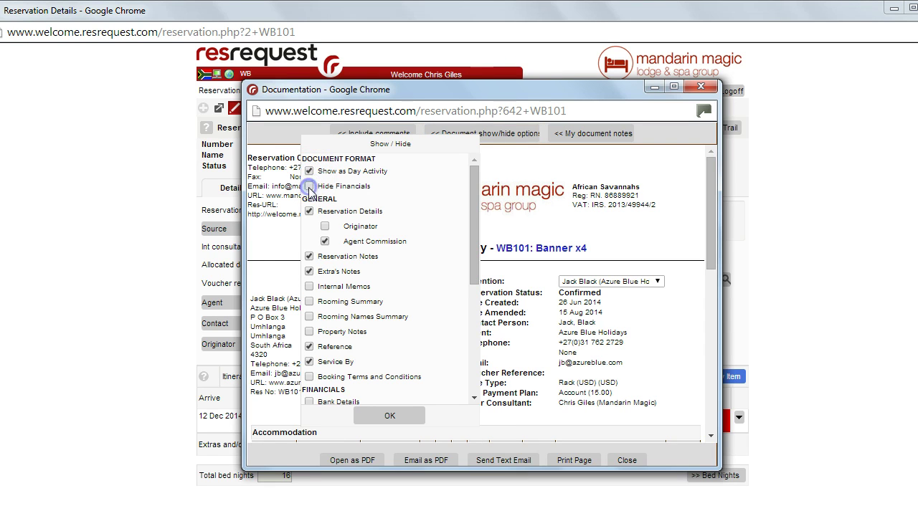
pyautogui.click(309, 172)
pyautogui.click(309, 187)
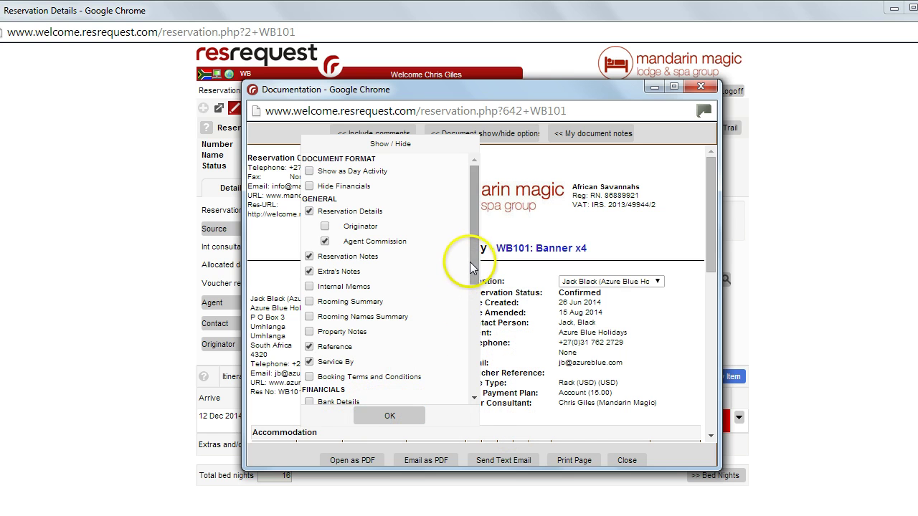
pyautogui.moveTo(473, 267); pyautogui.dragTo(470, 402)
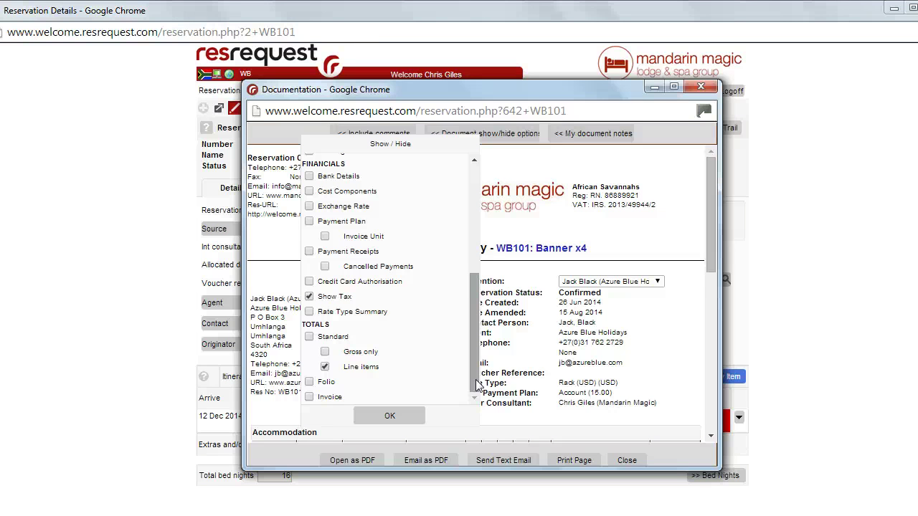
pyautogui.click(395, 418)
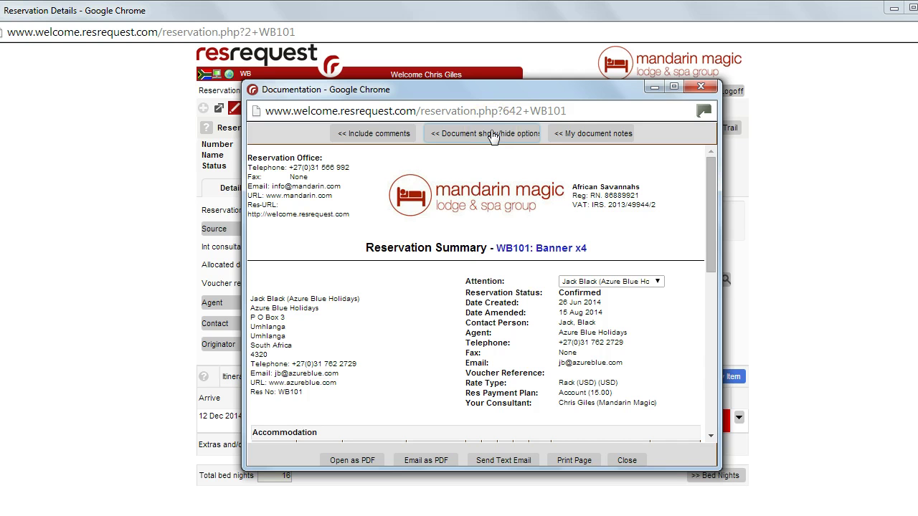
# Keep the Bank Charges on Receipts and Exchange Rate Policy notes ticked, confirm, and close the summary
pyautogui.click(587, 138)
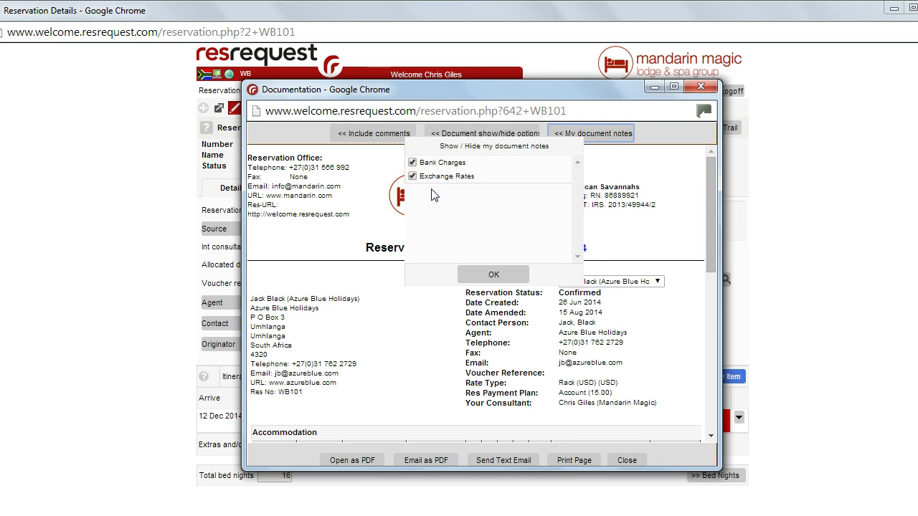
pyautogui.click(713, 201)
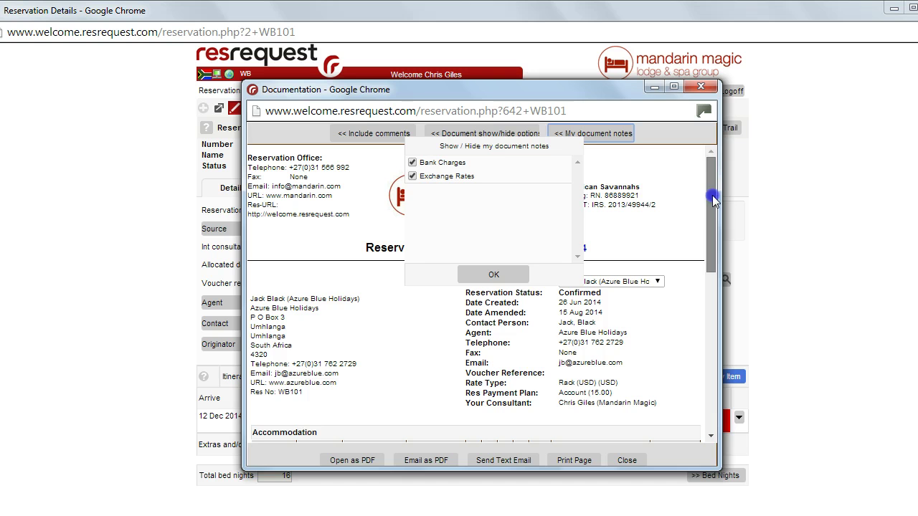
pyautogui.moveTo(714, 200); pyautogui.dragTo(704, 380)
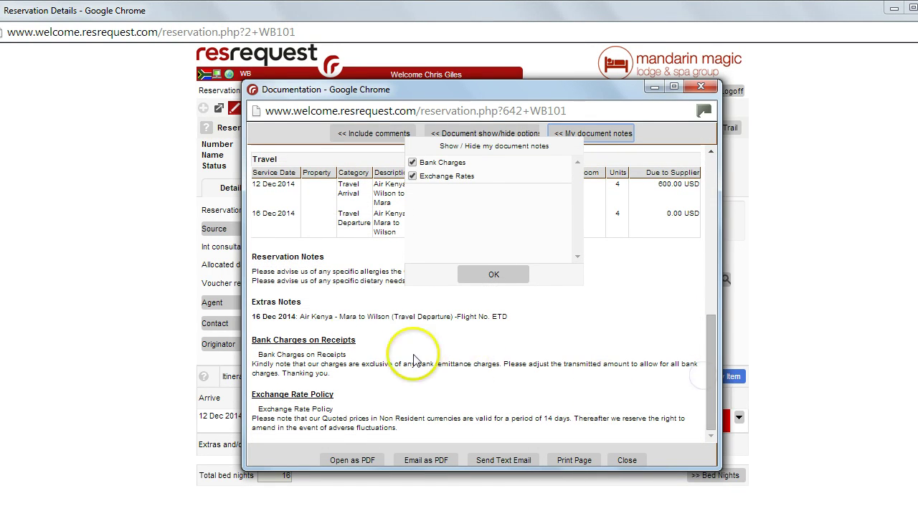
pyautogui.click(590, 137)
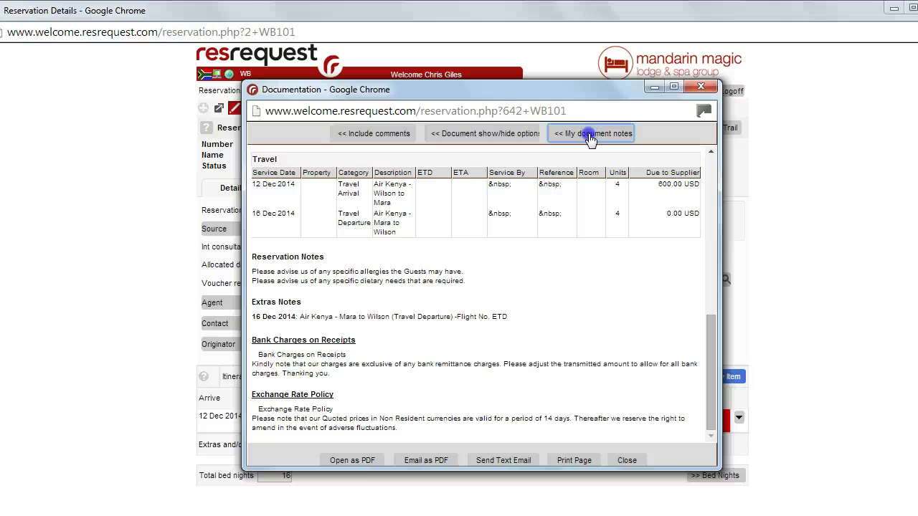
pyautogui.click(590, 136)
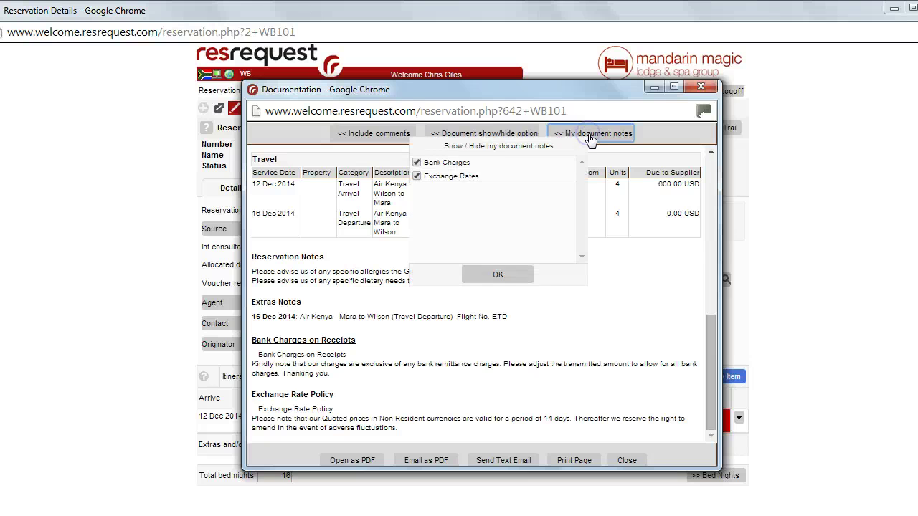
pyautogui.click(495, 280)
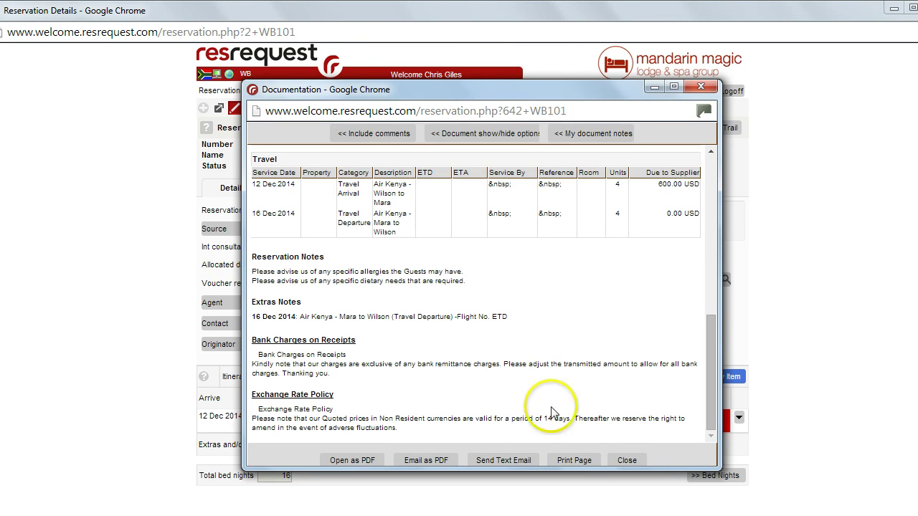
pyautogui.click(626, 461)
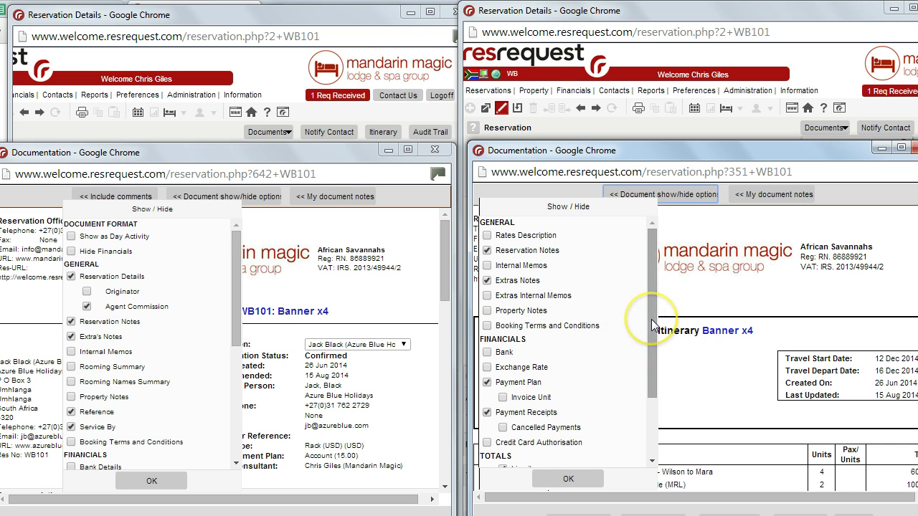
# Scroll down WB101's folios and invoices page to folio 1 and invoice WBAS1
pyautogui.scroll(-1, 653, 324)
pyautogui.scroll(-1, 652, 325)
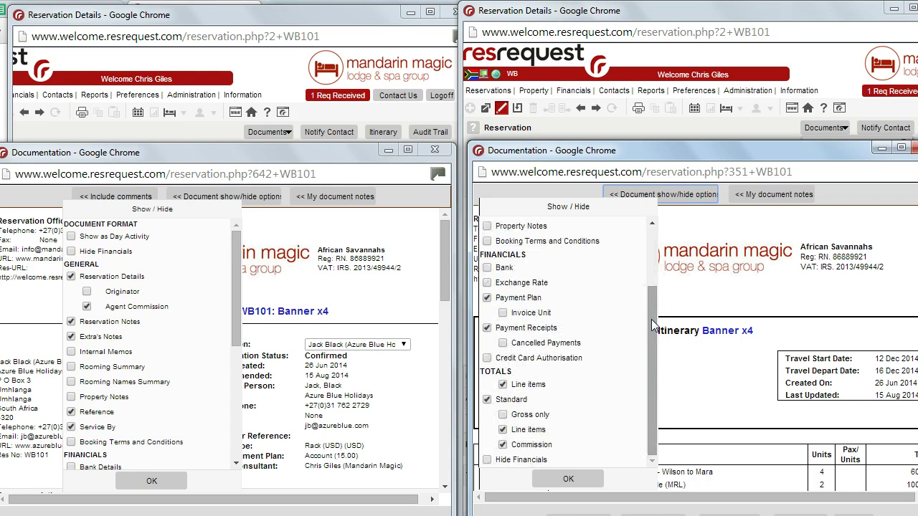
pyautogui.moveTo(239, 298); pyautogui.dragTo(232, 454)
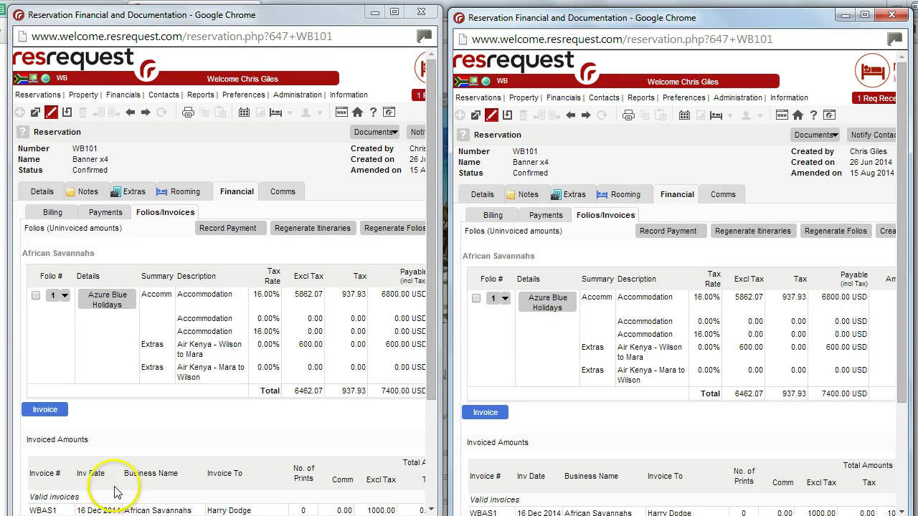
# Preview folio 1's proforma invoice and place its window on the left
pyautogui.click(64, 297)
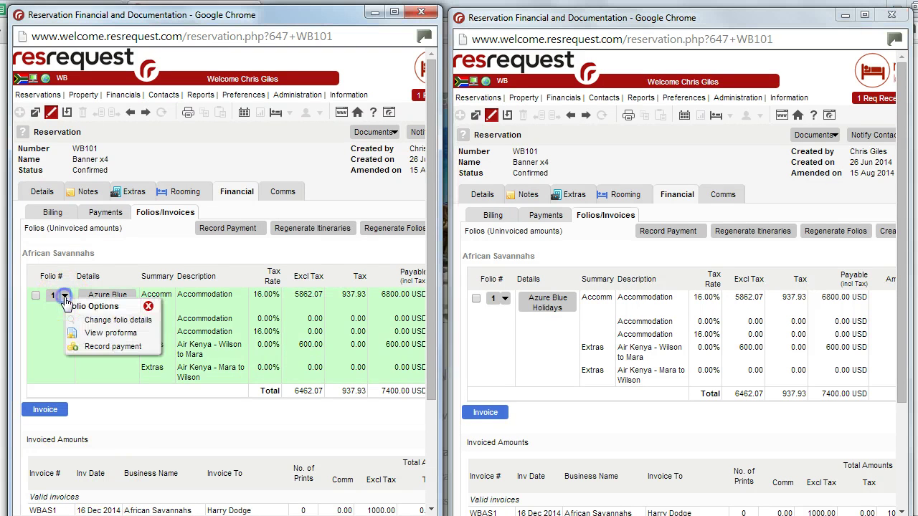
pyautogui.click(90, 332)
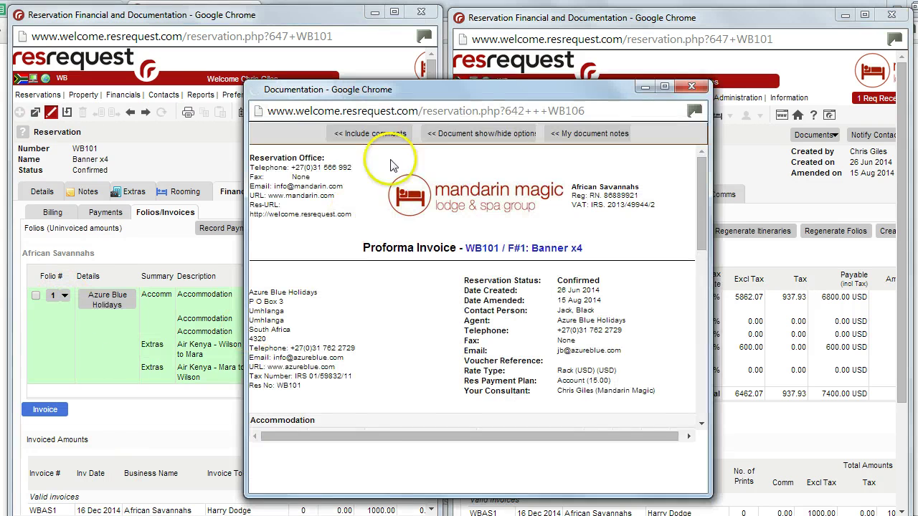
pyautogui.moveTo(447, 92); pyautogui.dragTo(198, 87)
pyautogui.moveTo(471, 342); pyautogui.dragTo(450, 348)
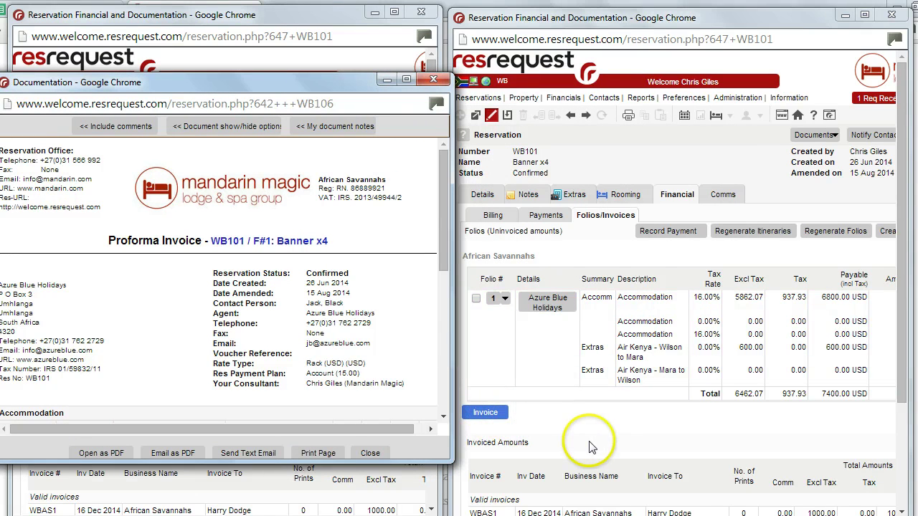
# Preview invoice WBAS1 and place its window on the right beside the proforma
pyautogui.hscroll(2, 674, 287)
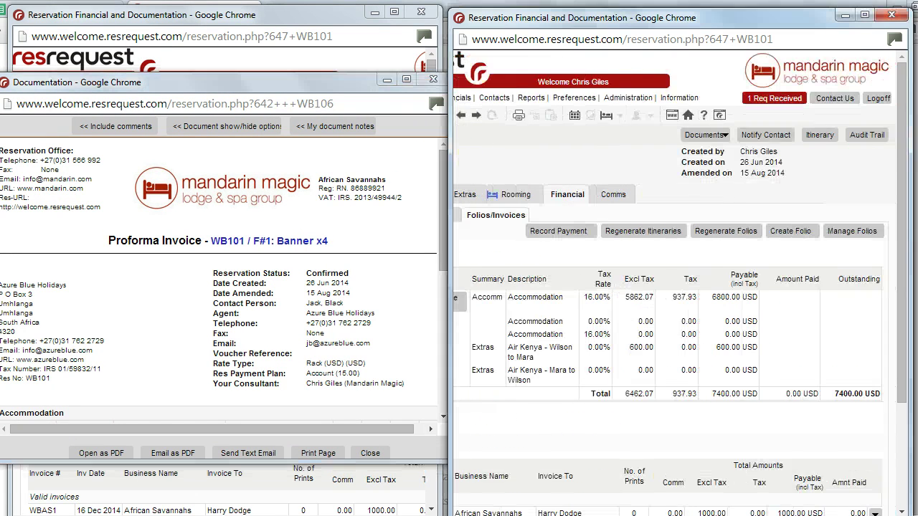
pyautogui.scroll(-1, 882, 488)
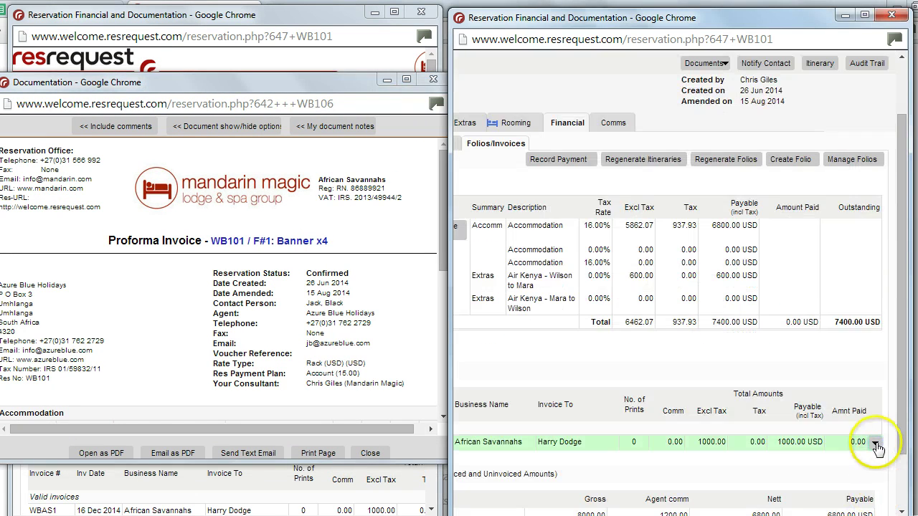
pyautogui.click(875, 443)
pyautogui.click(823, 407)
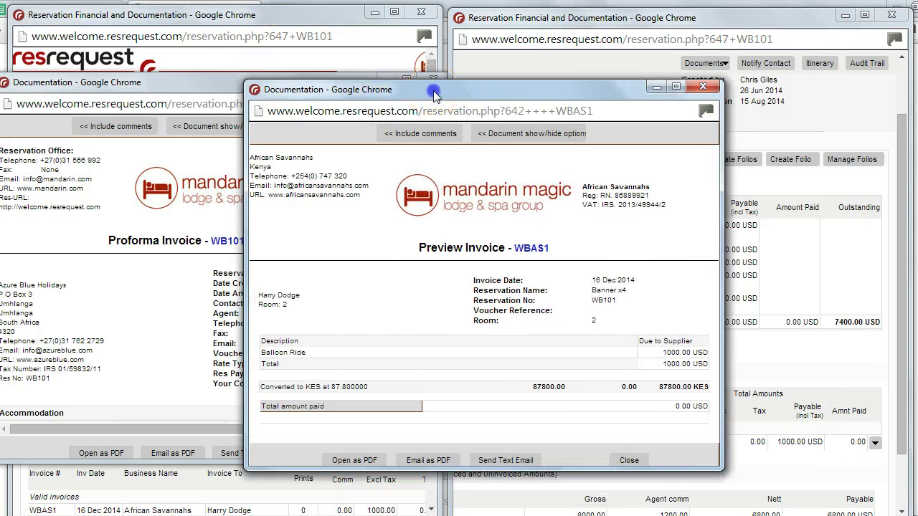
pyautogui.moveTo(434, 97); pyautogui.dragTo(646, 73)
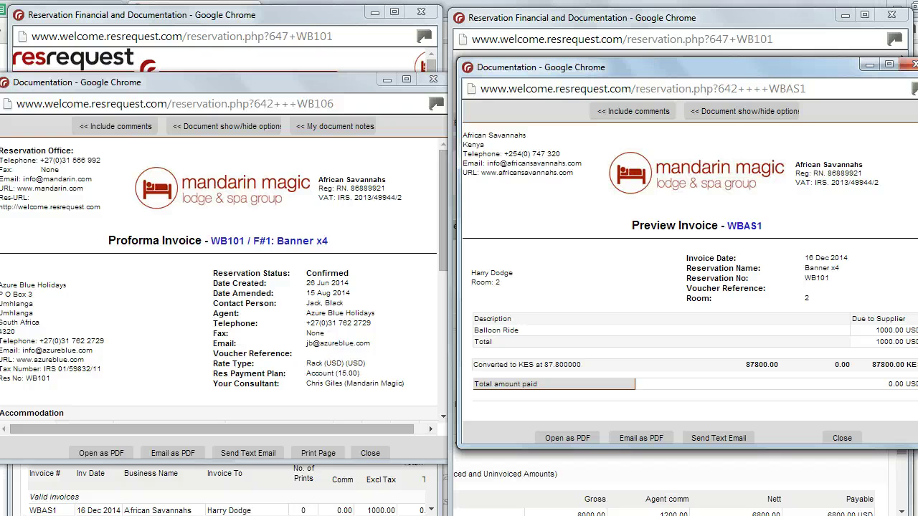
pyautogui.moveTo(917, 272); pyautogui.dragTo(902, 273)
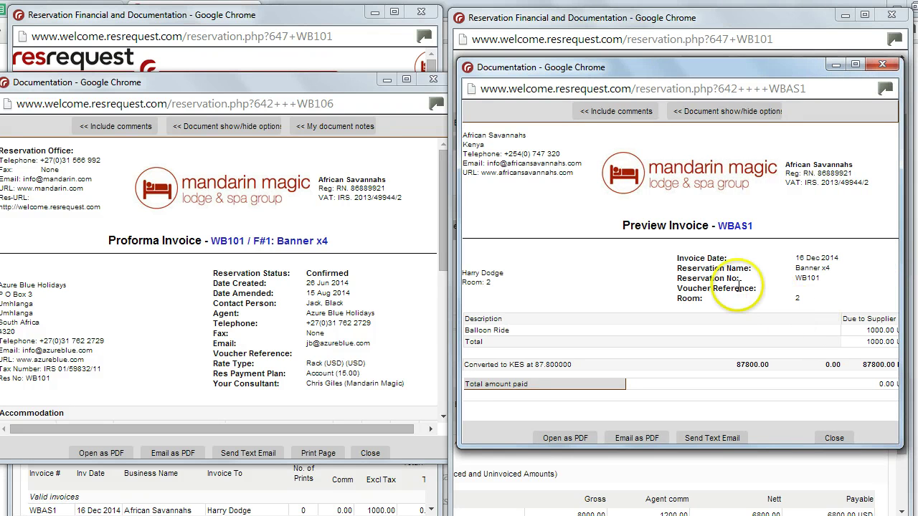
# Review the show/hide document options in the proforma and WBAS1 previews and confirm them
pyautogui.click(219, 133)
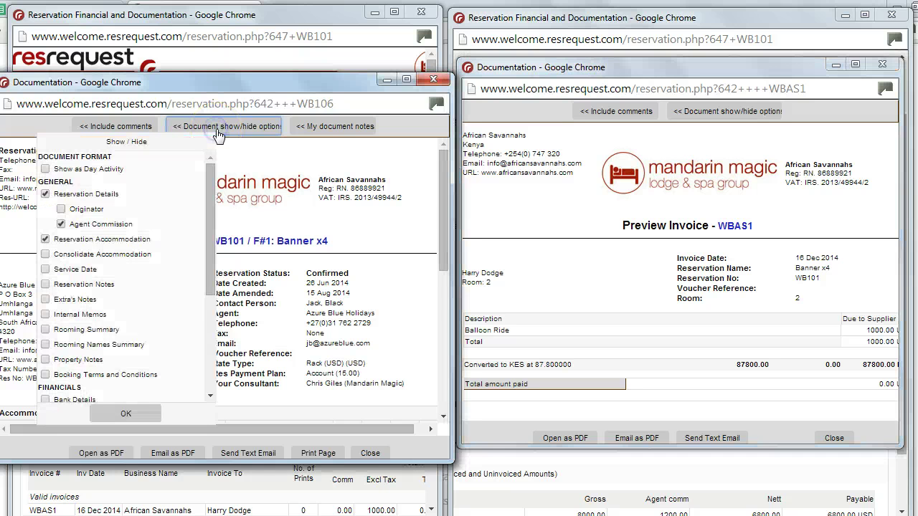
pyautogui.click(210, 194)
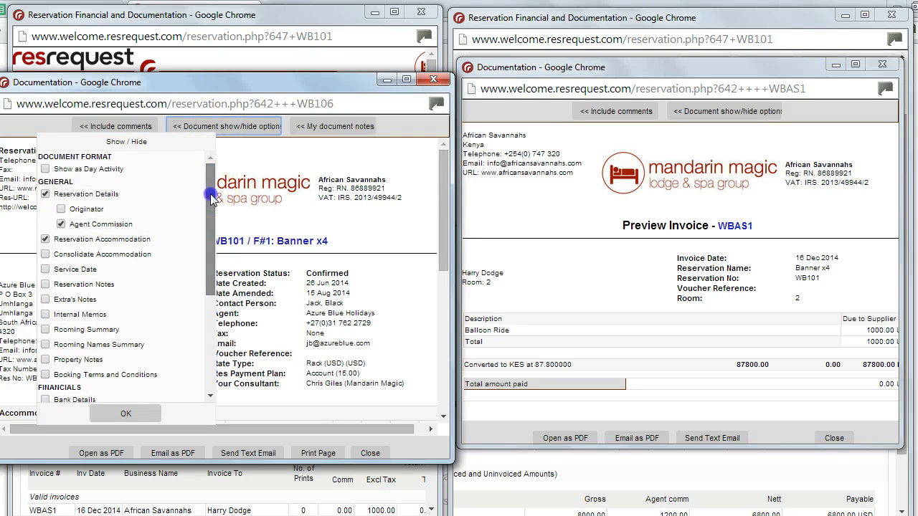
pyautogui.moveTo(210, 199); pyautogui.dragTo(232, 143)
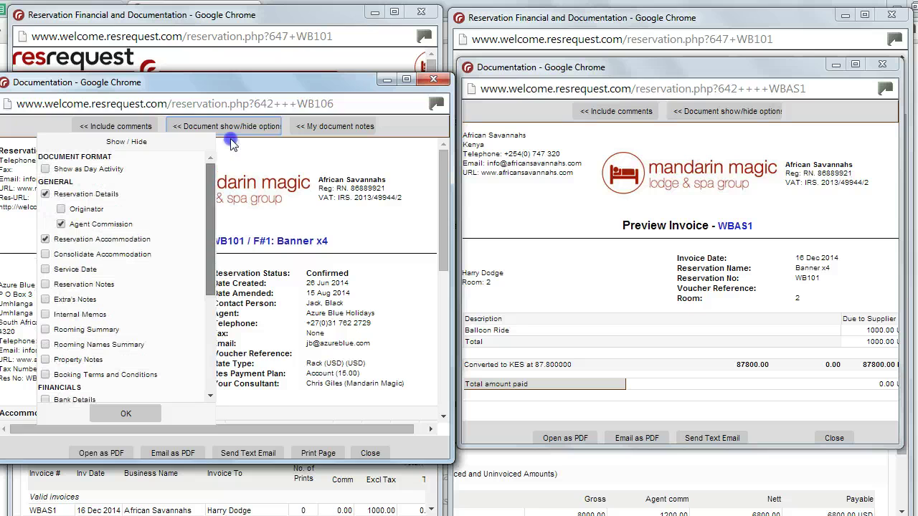
pyautogui.click(674, 115)
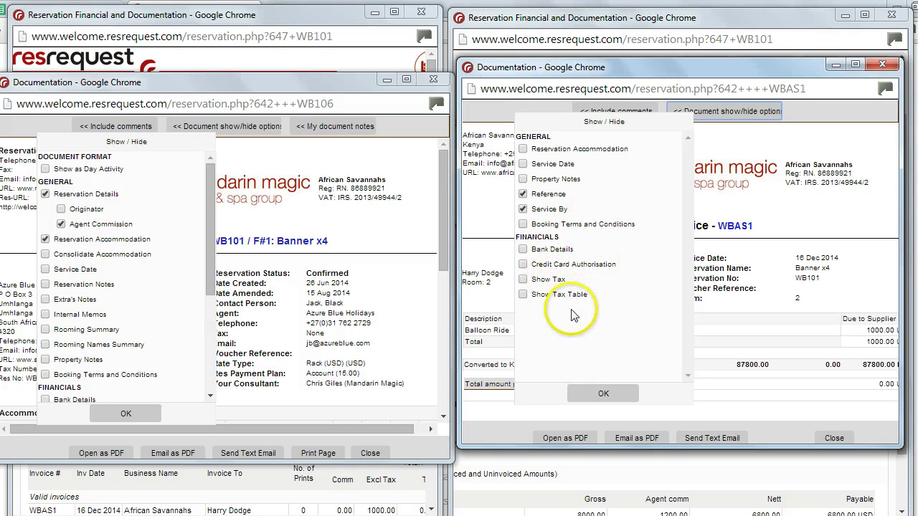
pyautogui.click(604, 394)
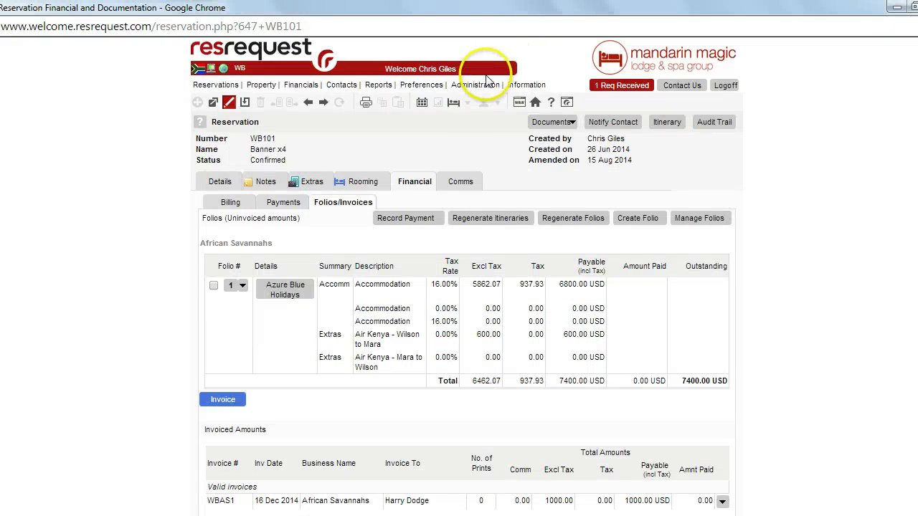
# Open the details of African Savannahs from Administration > Business Structure
pyautogui.click(475, 85)
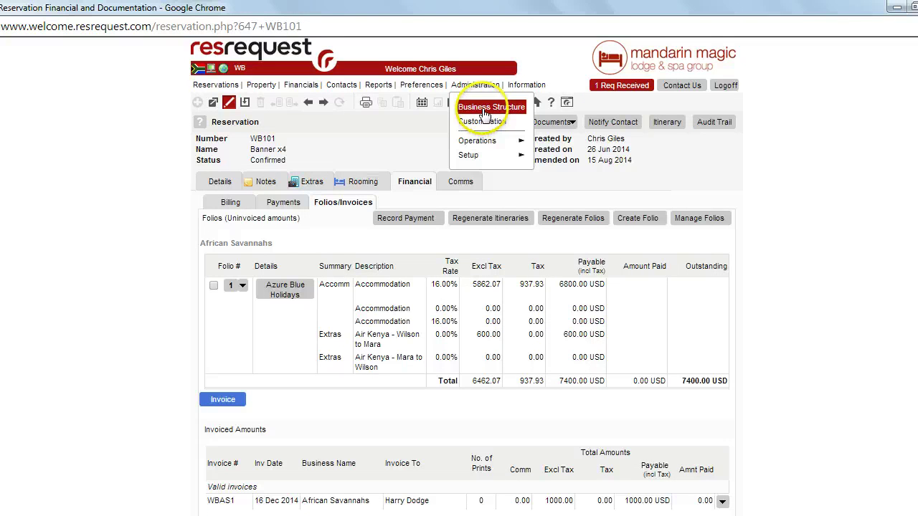
pyautogui.click(485, 113)
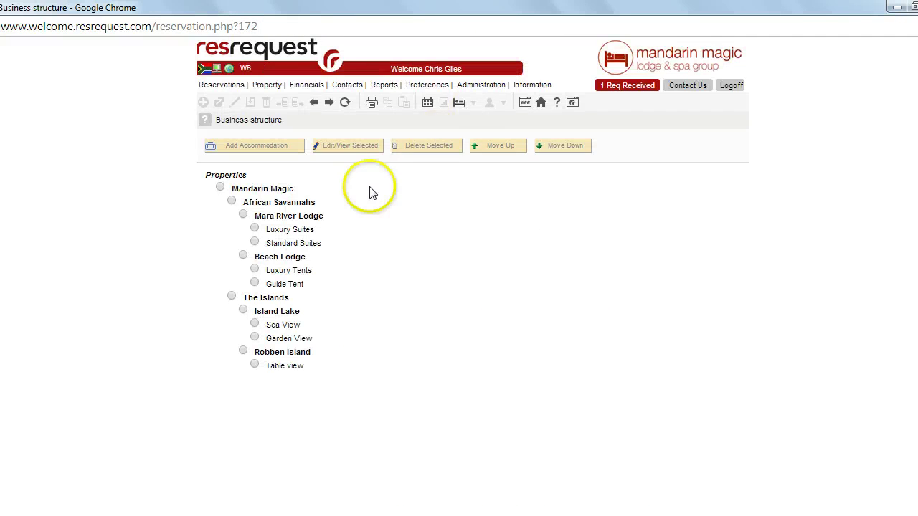
pyautogui.click(285, 203)
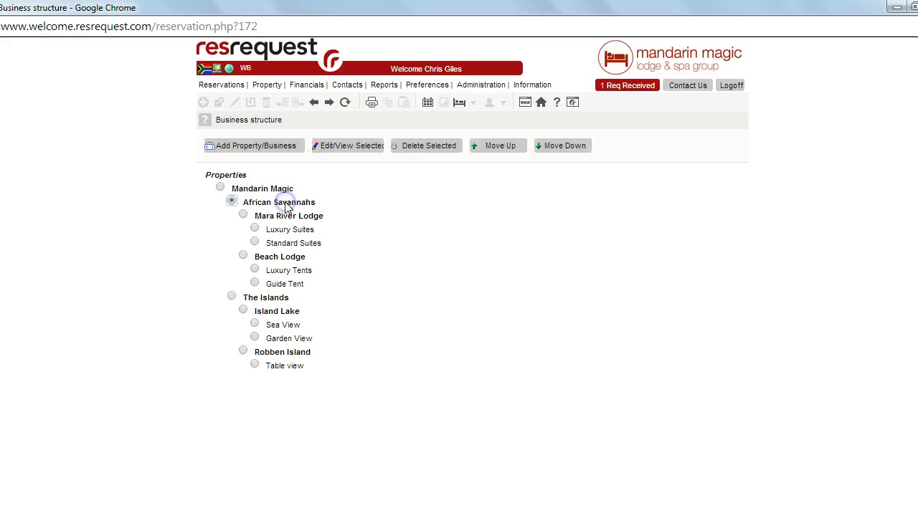
pyautogui.click(337, 142)
# Review African Savannahs' invoice show/hide options, then exit the details
pyautogui.click(656, 245)
pyautogui.click(666, 247)
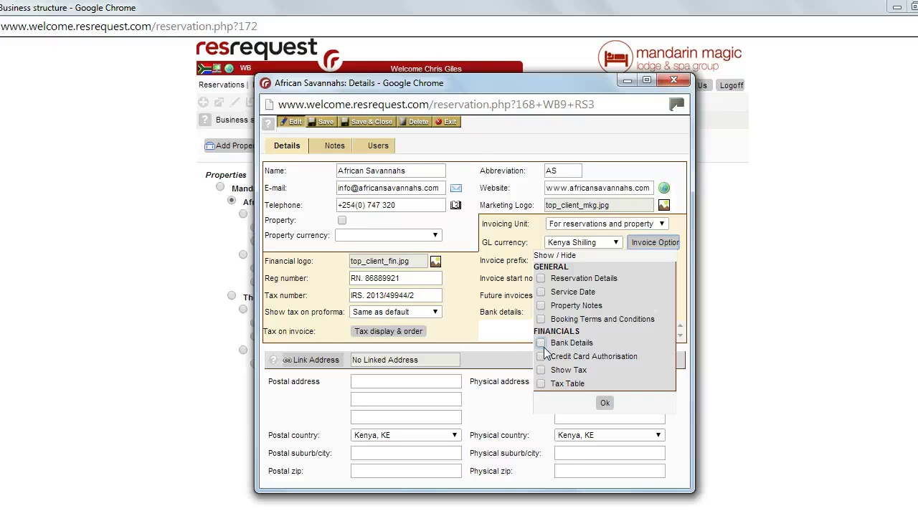
pyautogui.click(450, 123)
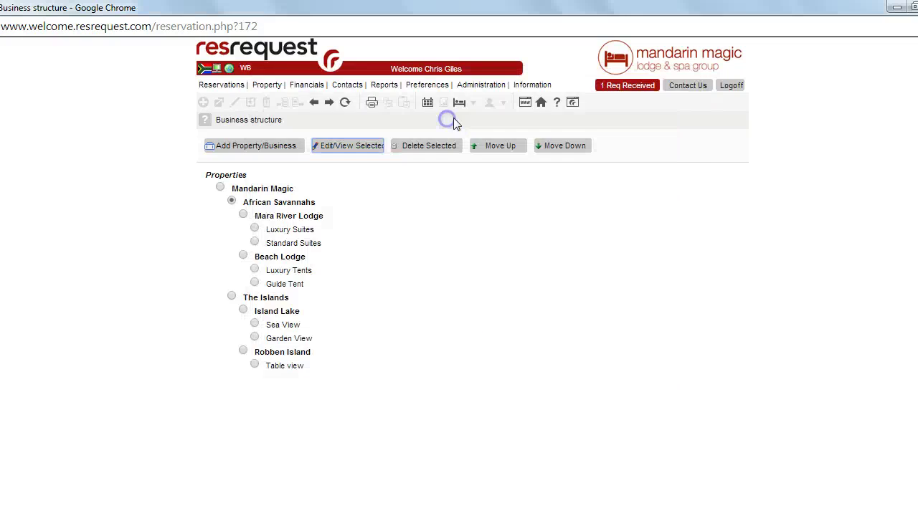